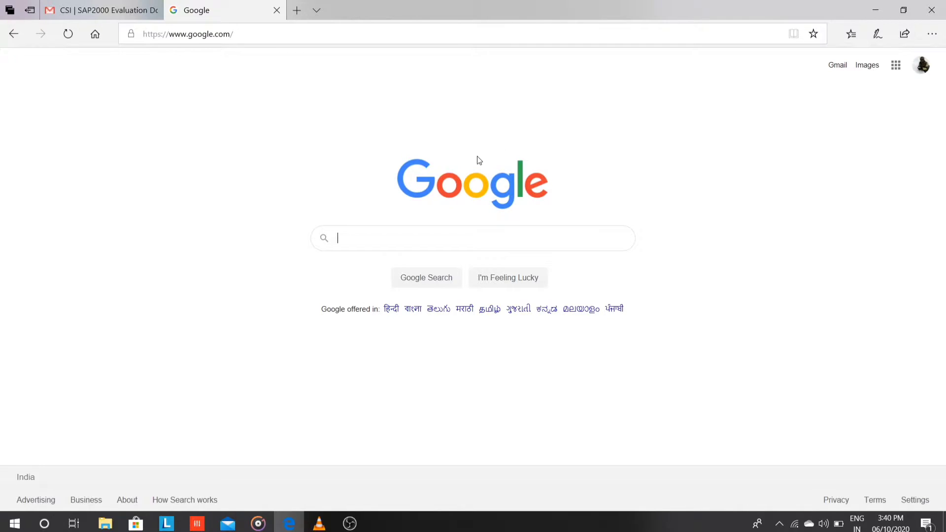
Search Google for 'csi america' to find the Computers and Structures, Inc. site
click(381, 235)
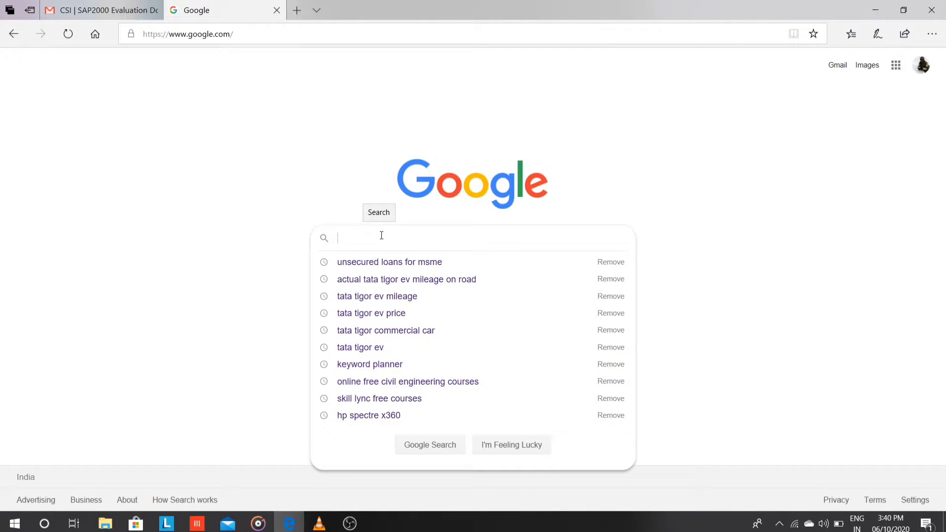
text(csi)
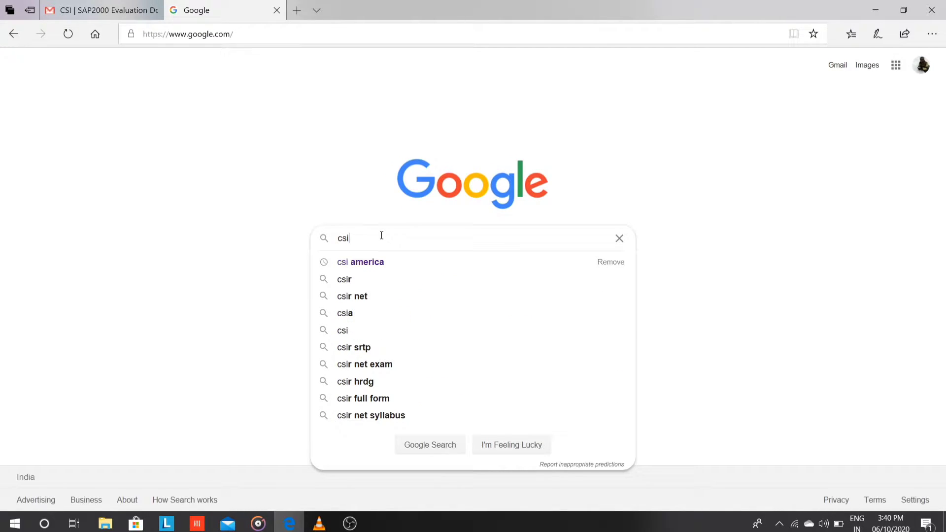
key(Down)
key(Return)
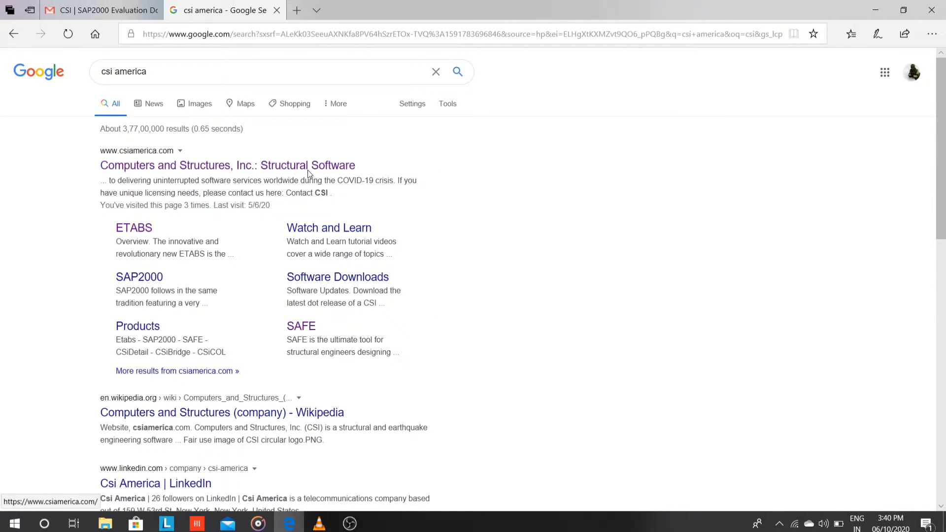
From csiamerica.com, go to the SAP2000 product page and request an evaluation
click(311, 168)
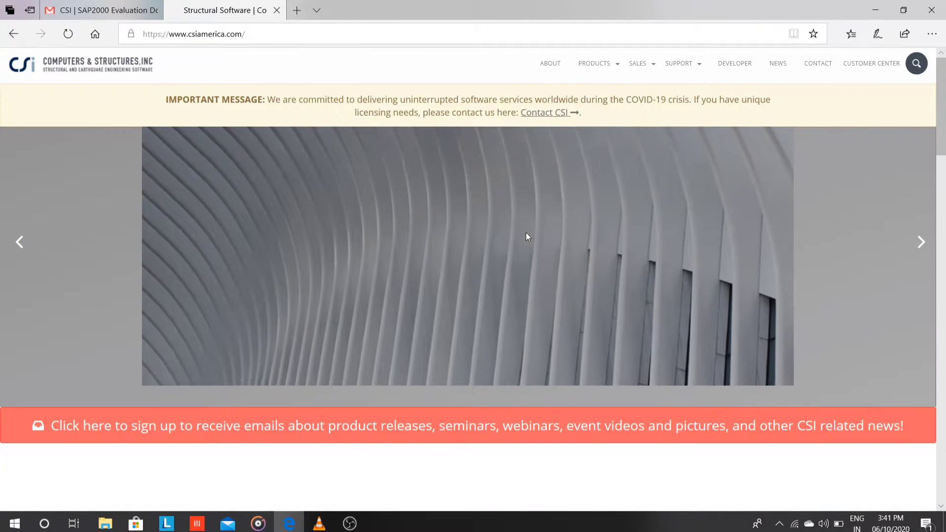
scroll(525, 235, down, 2)
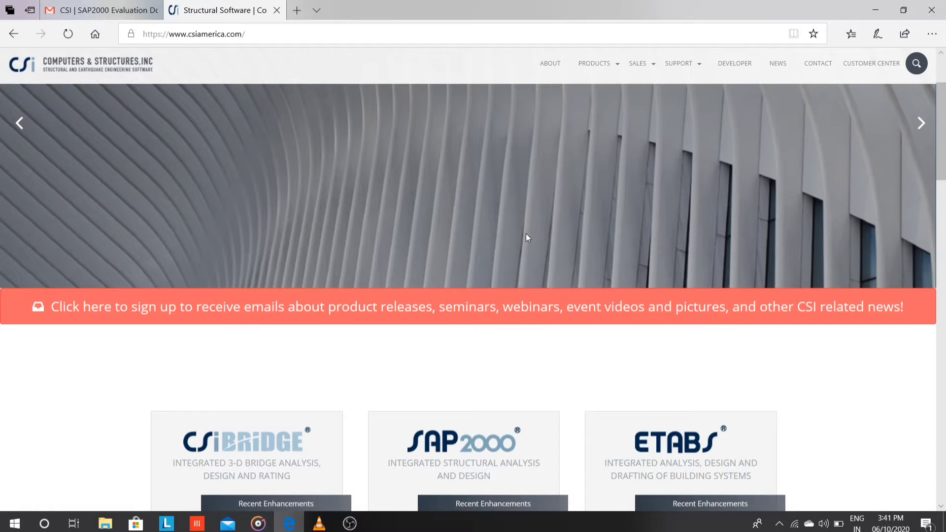
scroll(526, 236, down, 3)
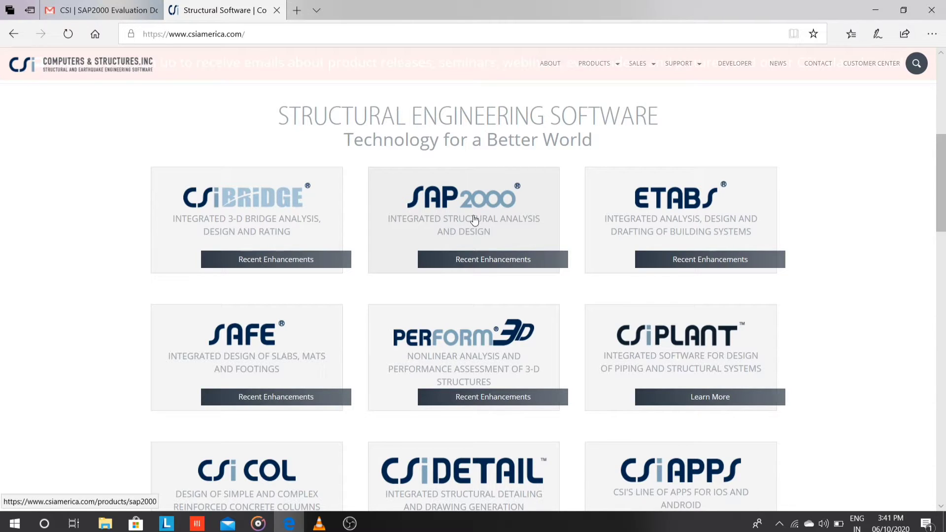
click(474, 215)
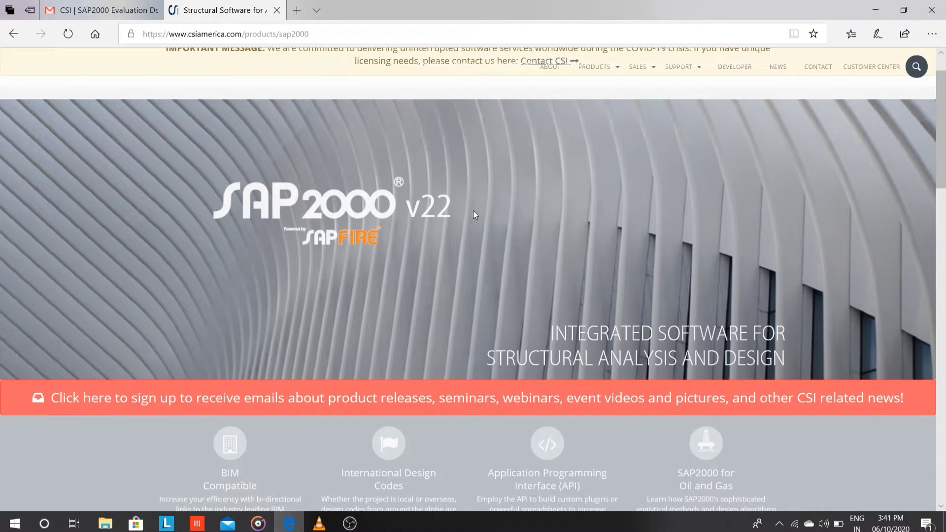
scroll(474, 214, down, 5)
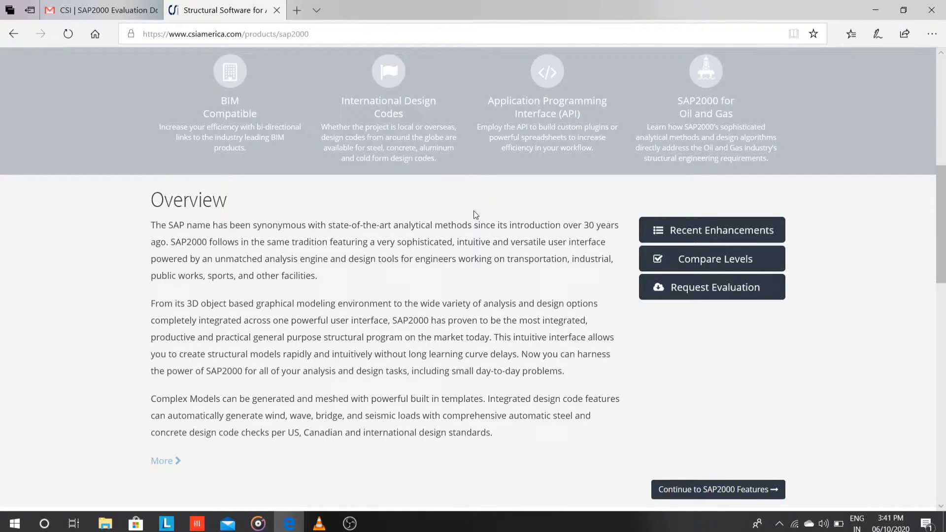
click(678, 290)
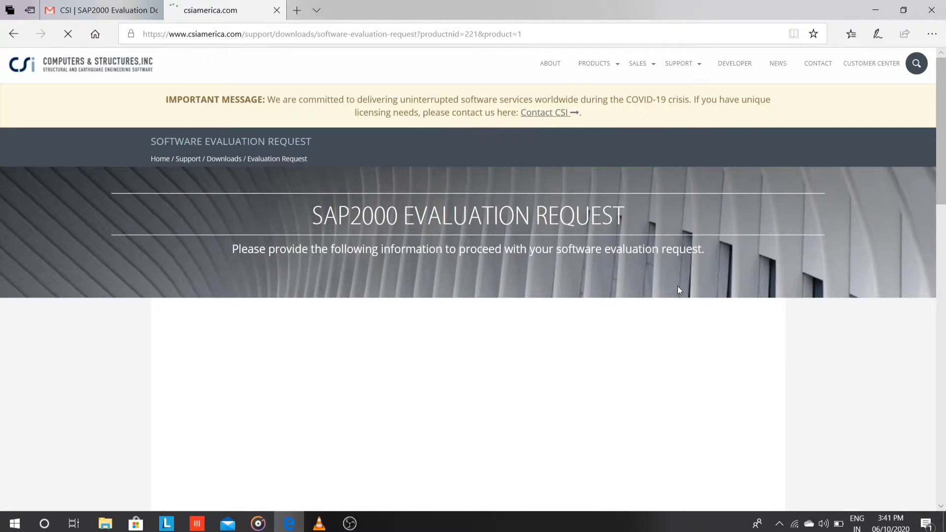
scroll(309, 400, down, 5)
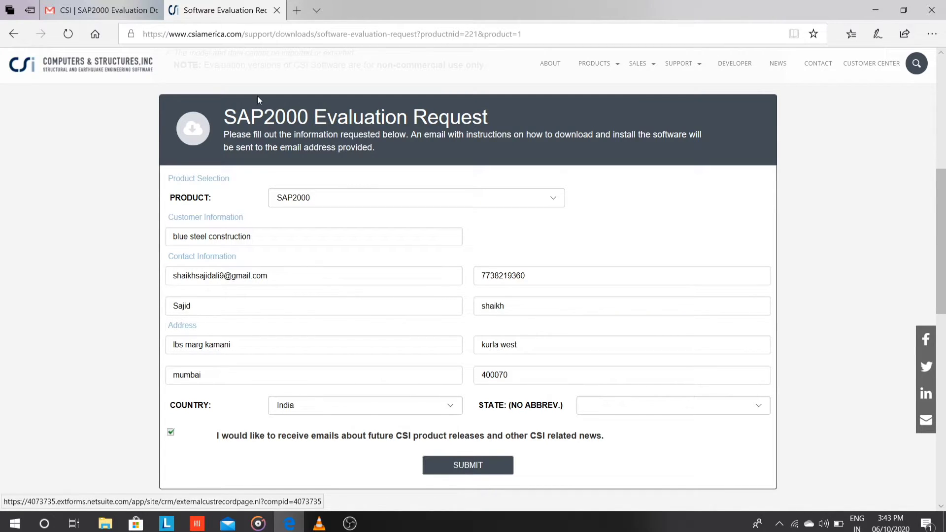
Switch to the Gmail tab holding the SAP2000 evaluation download email
click(122, 13)
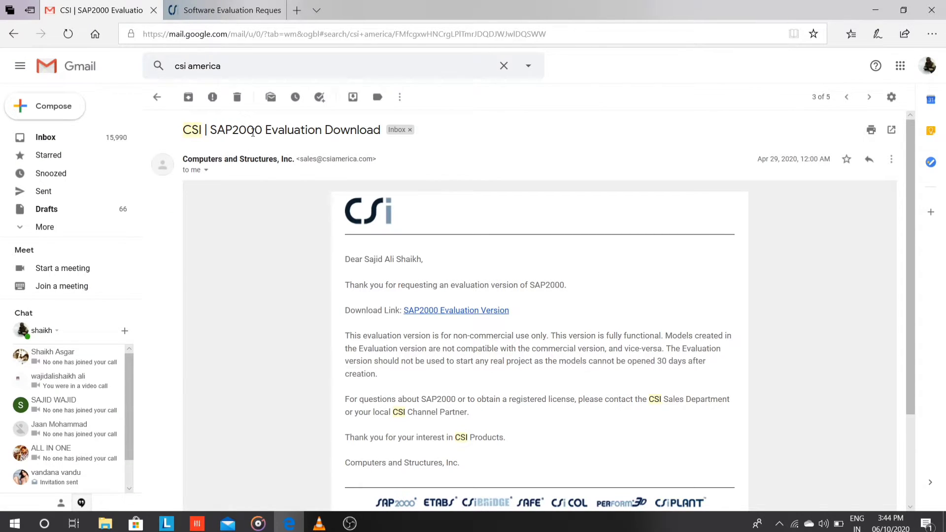
scroll(432, 274, down, 3)
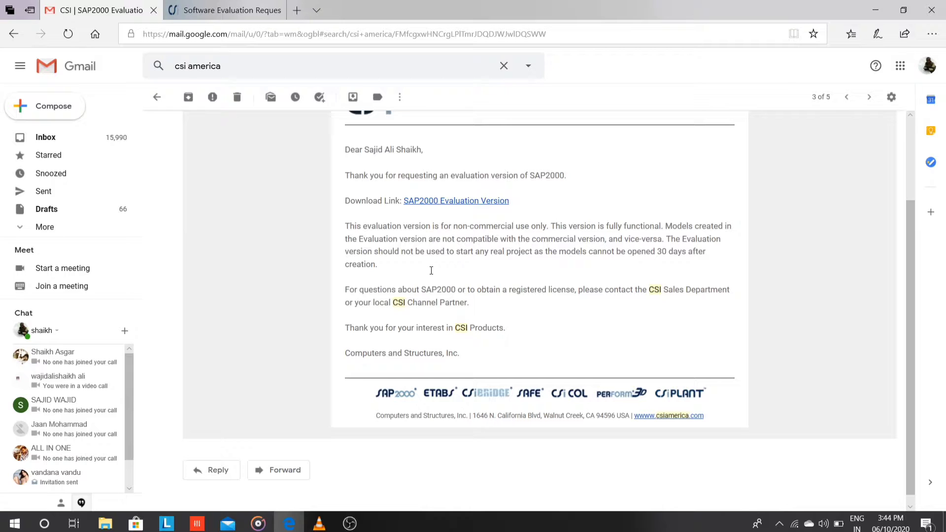
scroll(431, 271, up, 2)
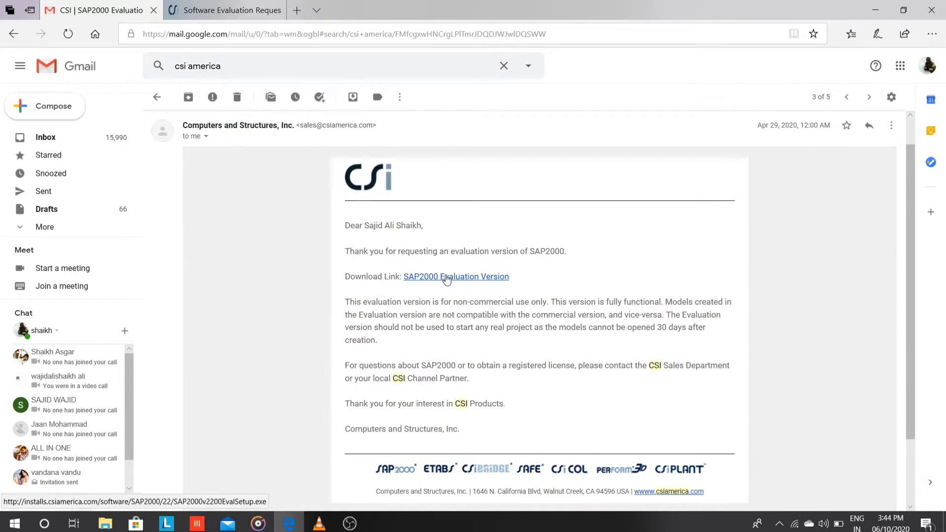
Download SAP2000v2200EvalSetup.exe from the email link and bring up File Explorer
click(446, 279)
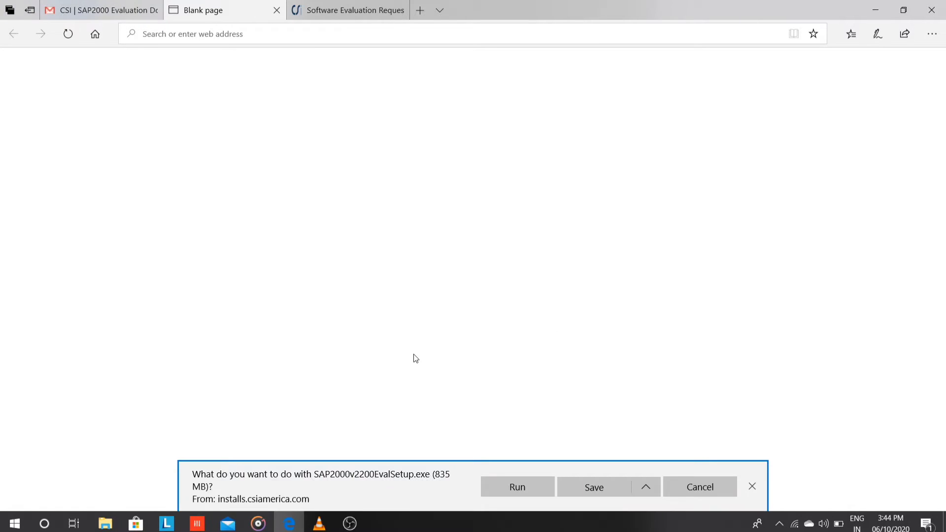
click(104, 524)
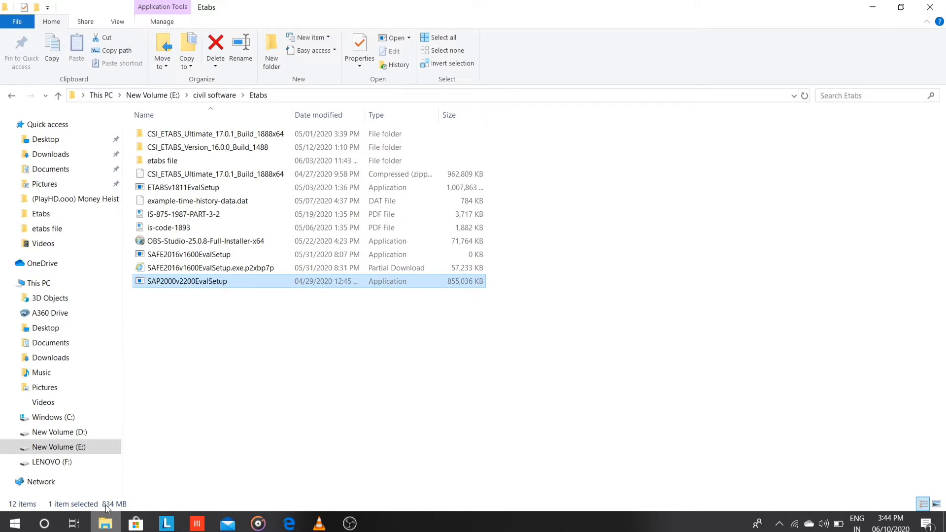
Run SAP2000v2200EvalSetup as administrator and install the required Visual C++ packages
right_click(214, 280)
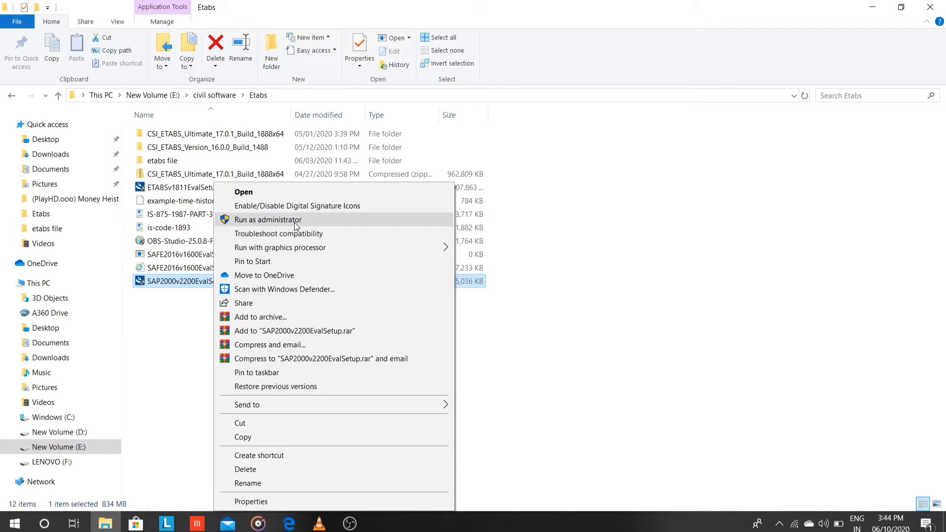
click(296, 225)
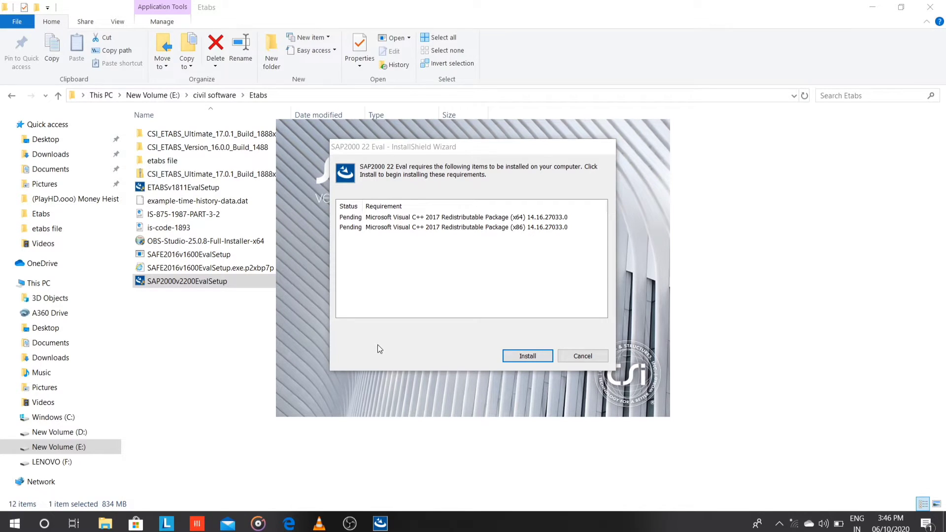
click(528, 358)
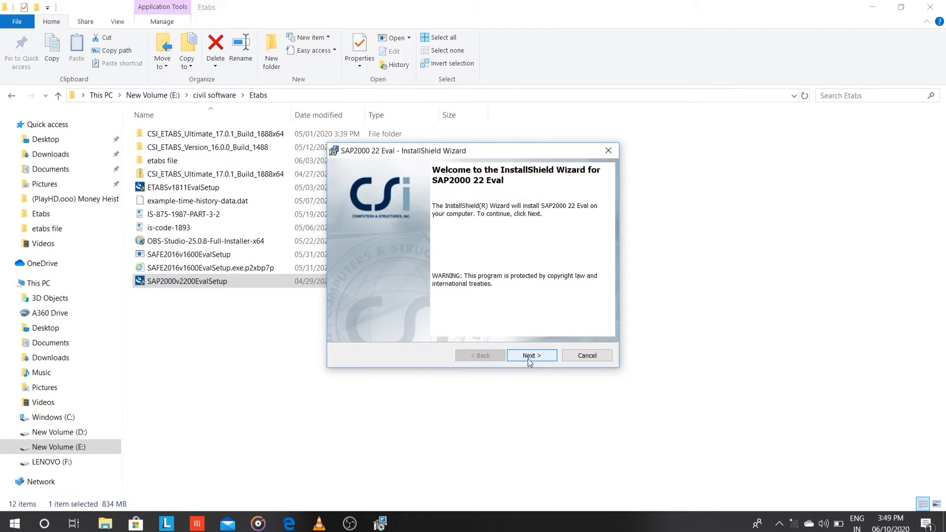
Accept the licence agreement and enter the organization name 'blue steel'
click(529, 358)
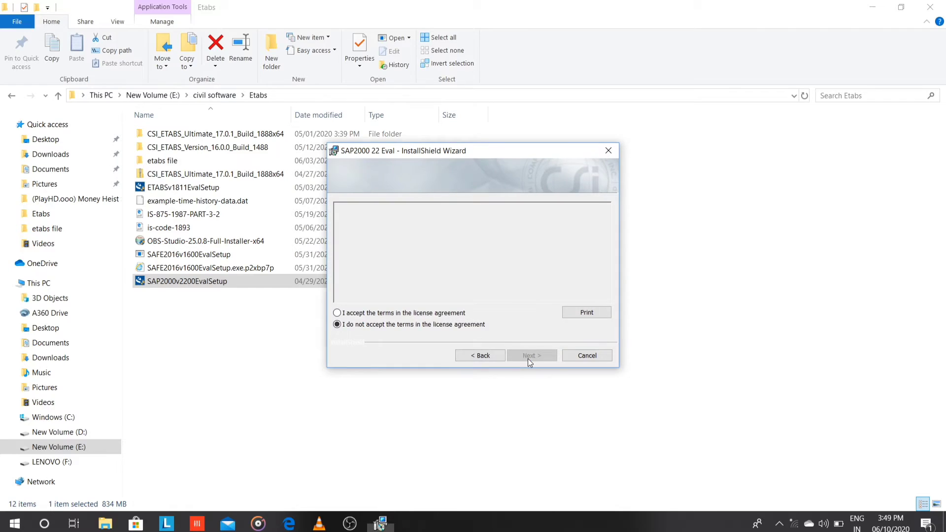
click(337, 312)
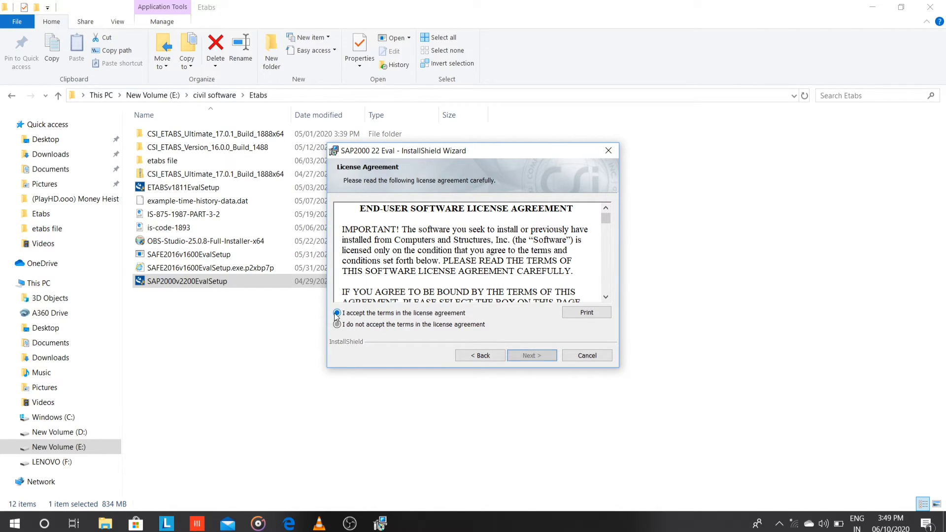
click(533, 357)
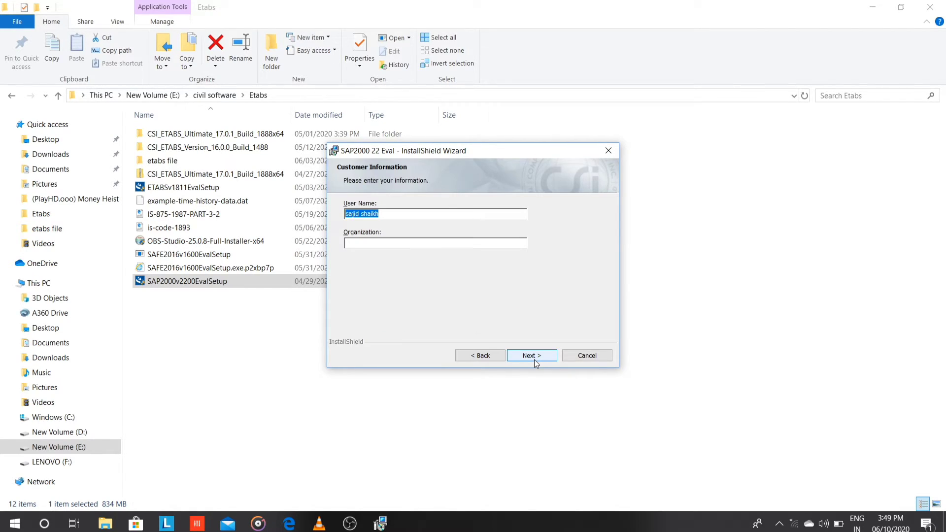
click(462, 242)
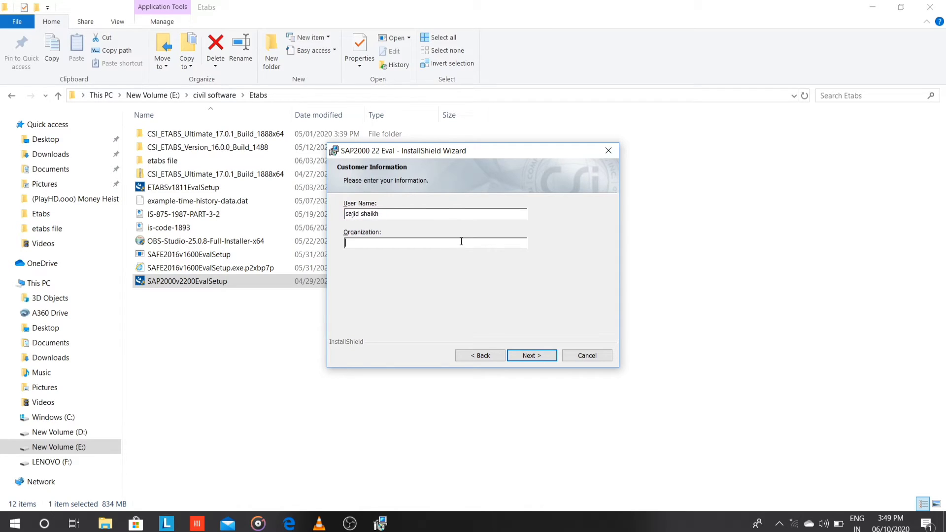
text(n)
key(BackSpace)
text(bl)
text(ue s)
text(tee)
text(l)
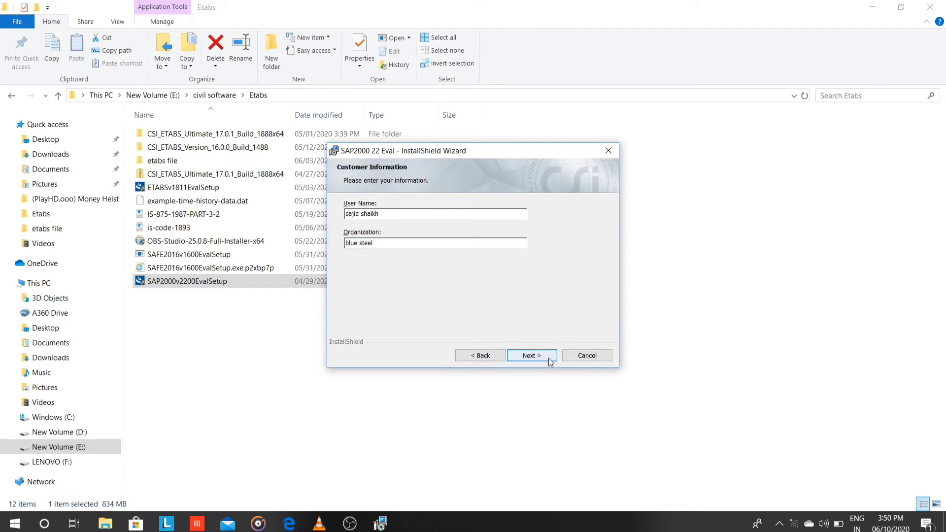
Keep the default destination folder and native image generation, then install SAP2000 22 Eval
click(549, 360)
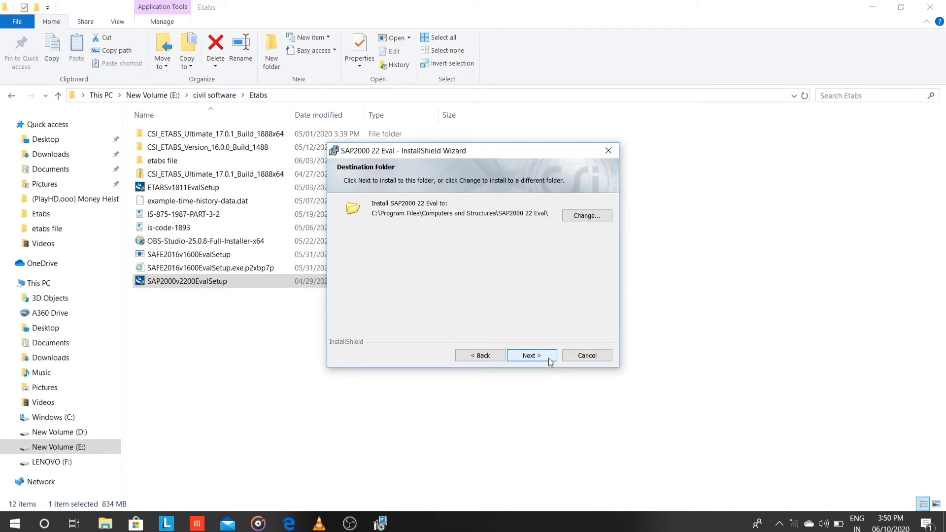
click(549, 359)
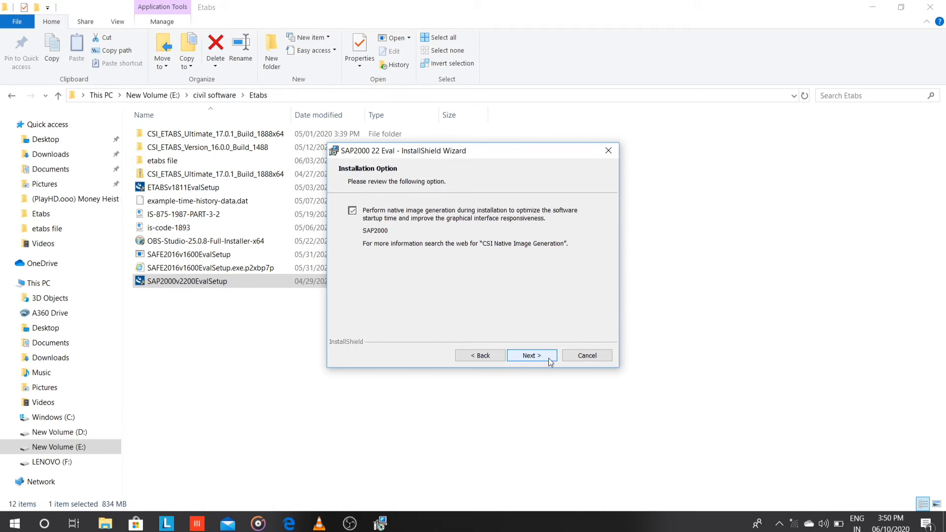
click(549, 359)
click(549, 360)
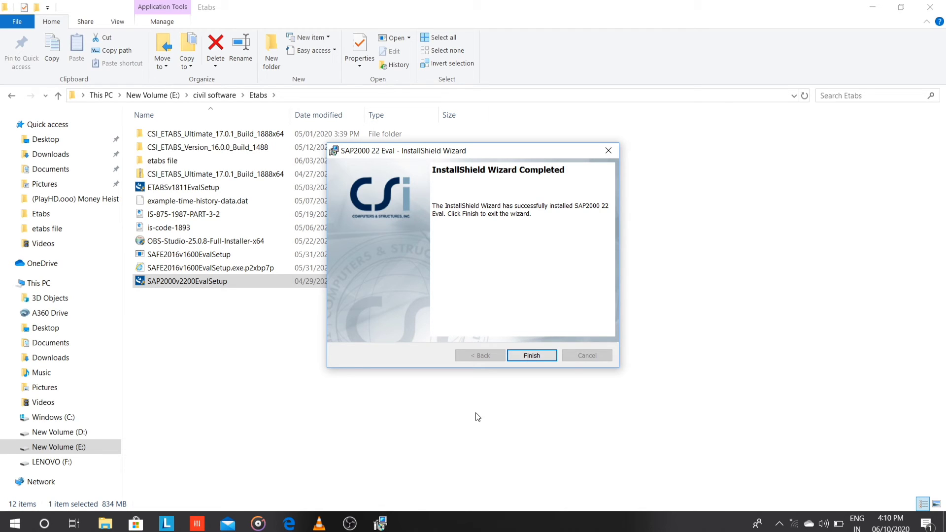
Finish the installation wizard and close File Explorer to reveal the desktop
click(533, 356)
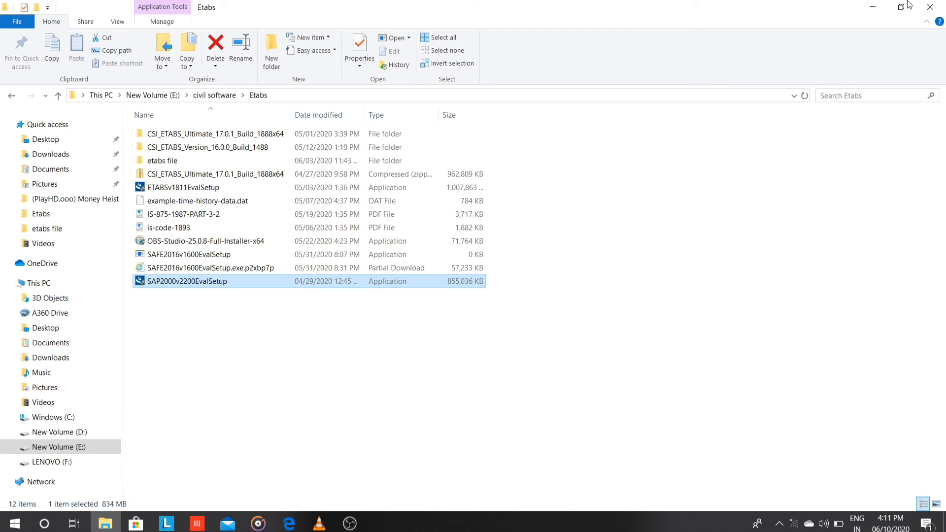
click(924, 6)
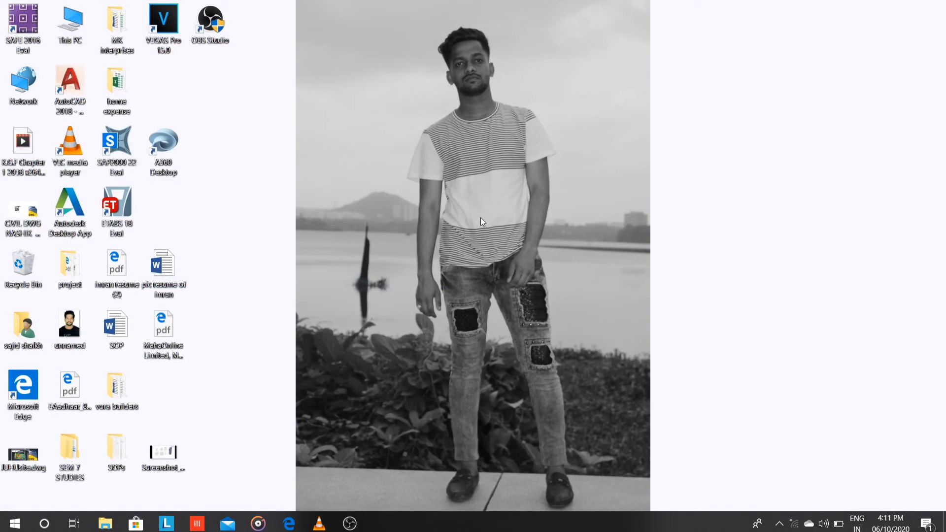
Launch SAP2000 22 Eval as administrator from the desktop and dismiss the evaluation notice
key(shift+F10)
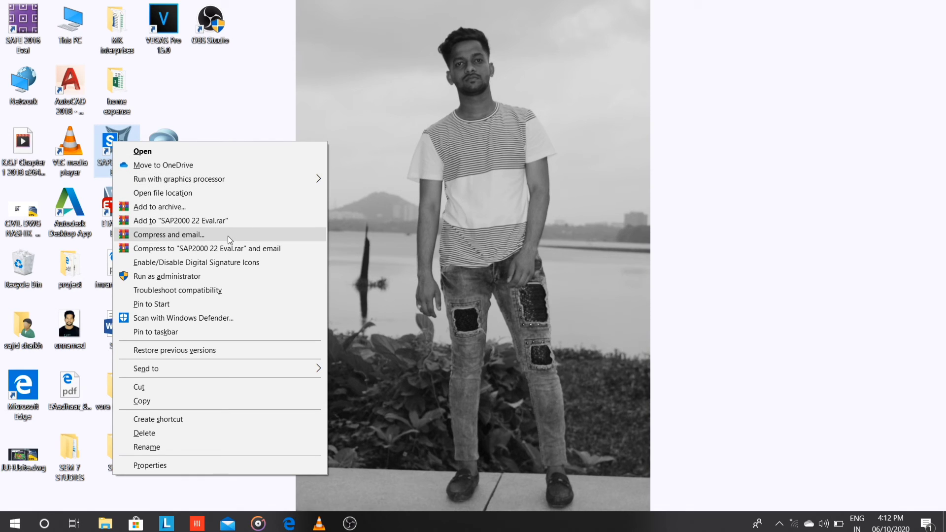
click(205, 274)
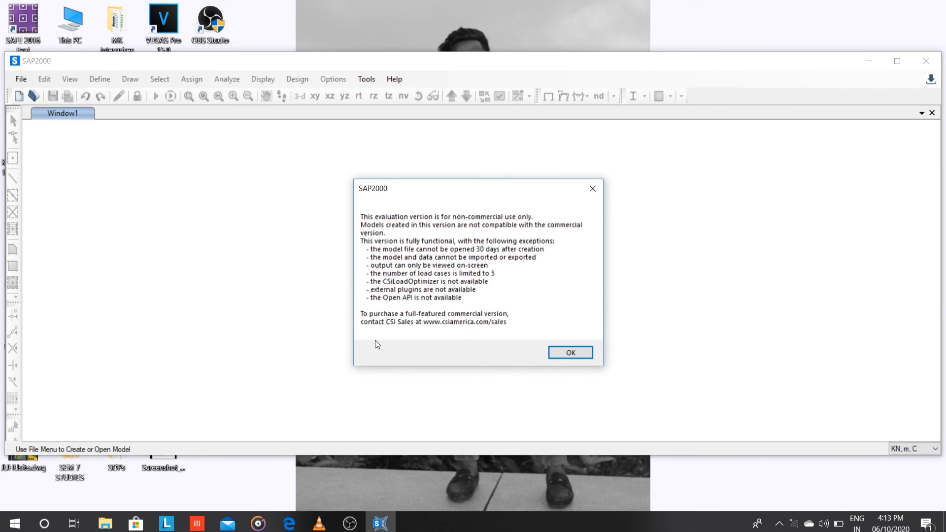
click(577, 352)
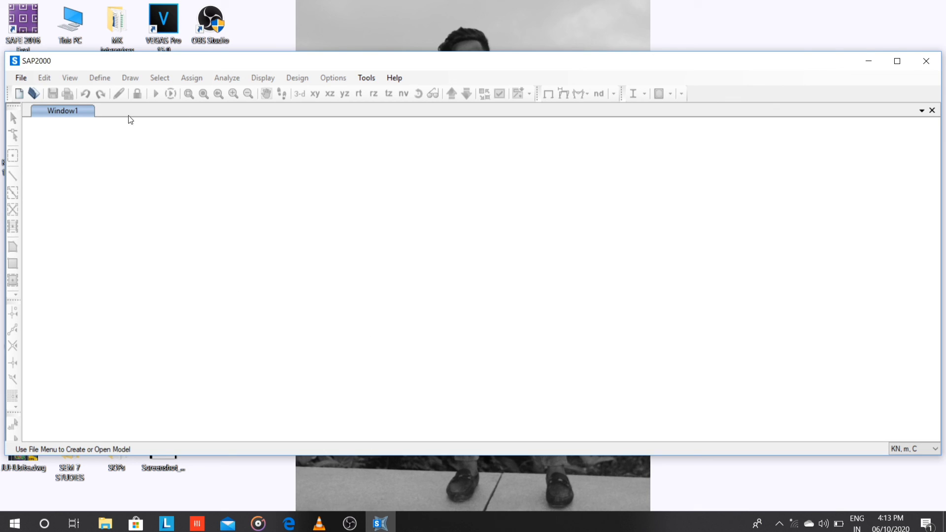